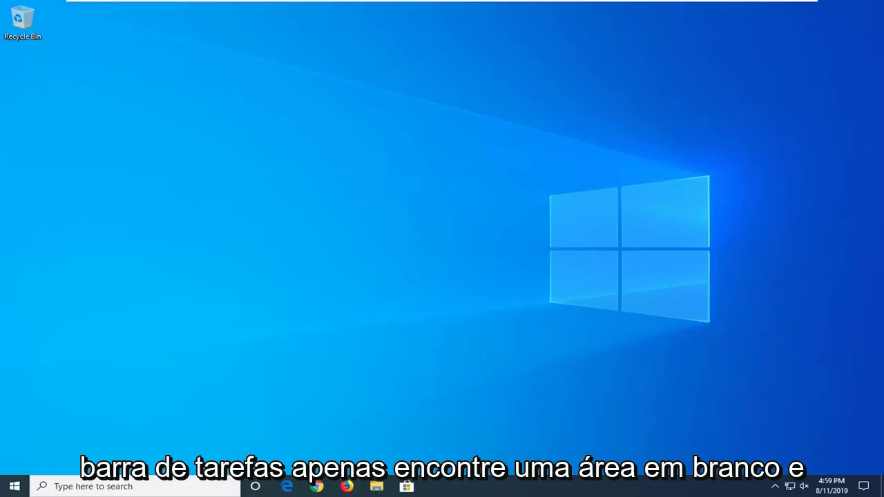
# Open Task Manager's list of services and launch the full Services console from it
pyautogui.rightClick(630, 486)
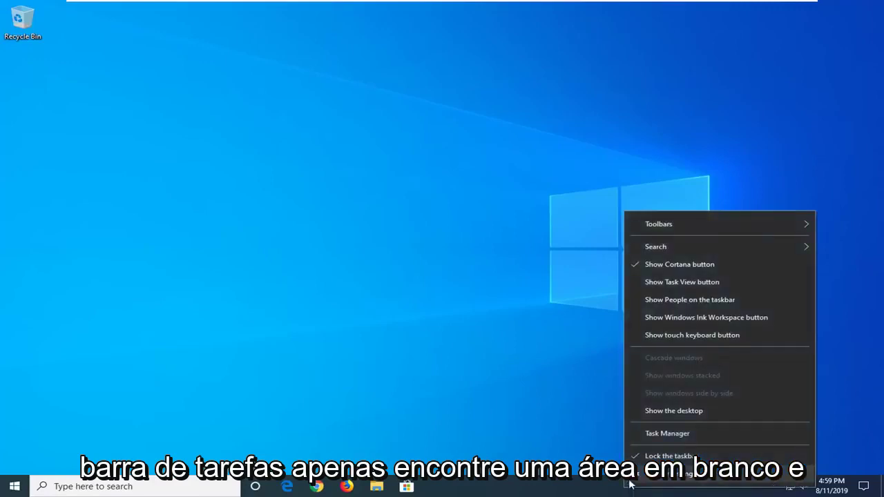
pyautogui.click(656, 432)
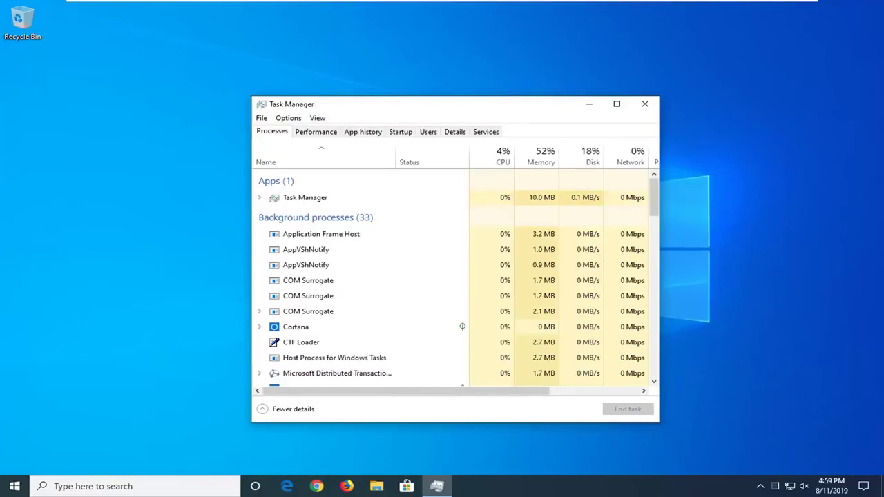
pyautogui.click(486, 133)
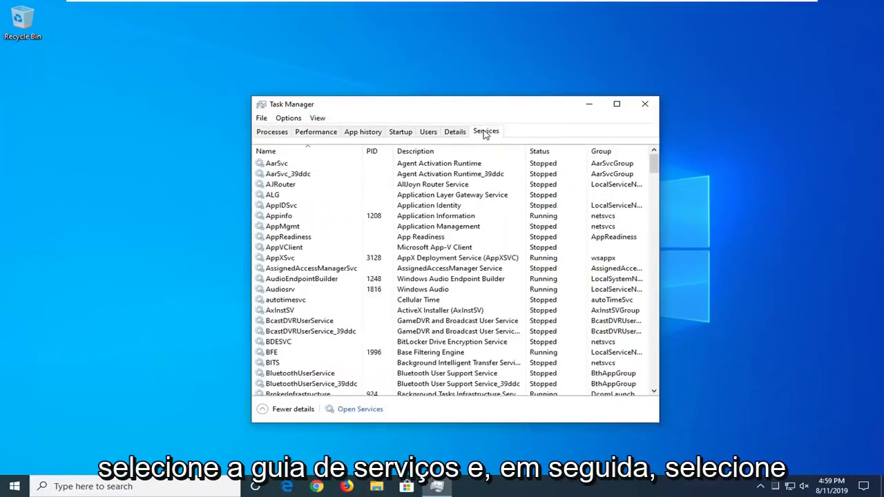
pyautogui.click(359, 410)
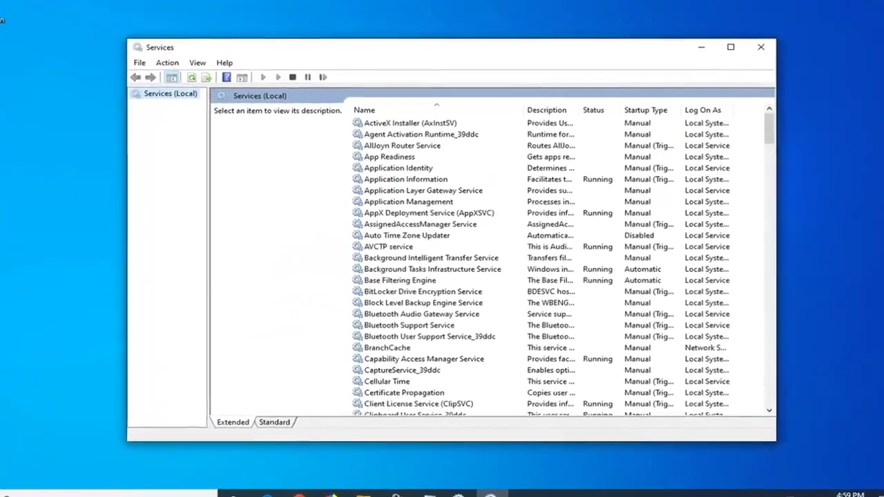
# Find the Windows Search service in the Services list and open its properties
pyautogui.scroll(-20, 387, 325)
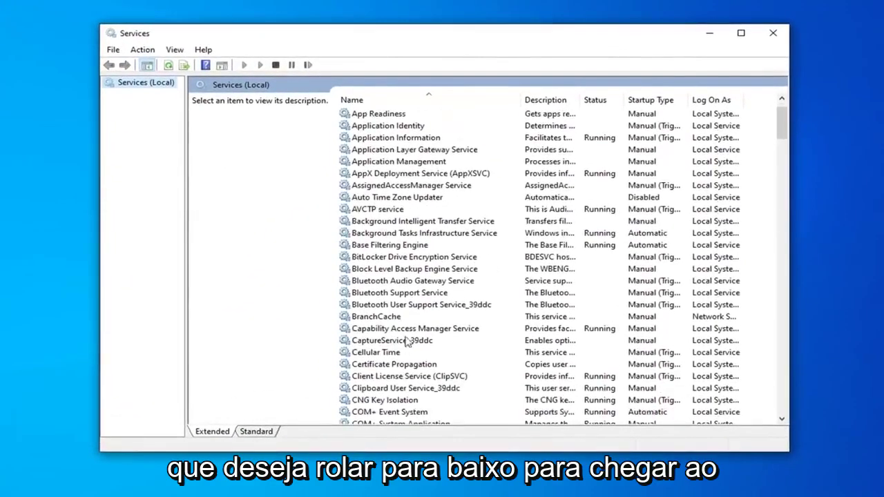
pyautogui.scroll(-20, 425, 310)
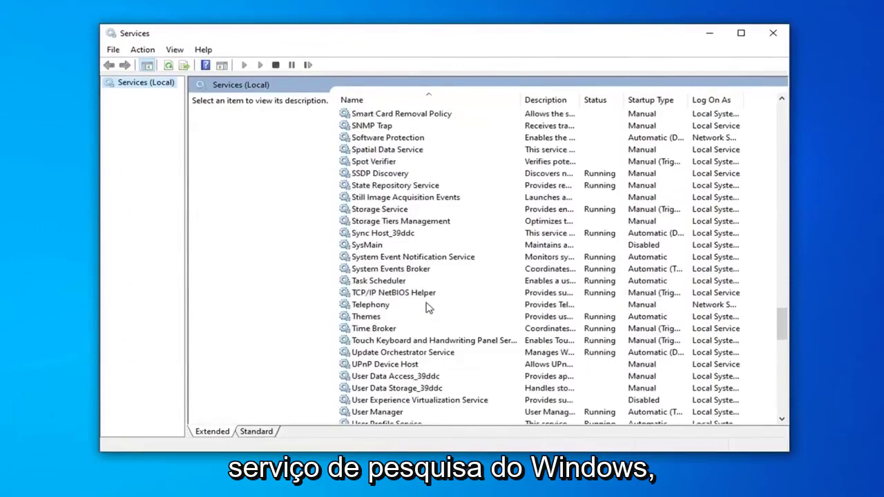
pyautogui.scroll(-5, 422, 325)
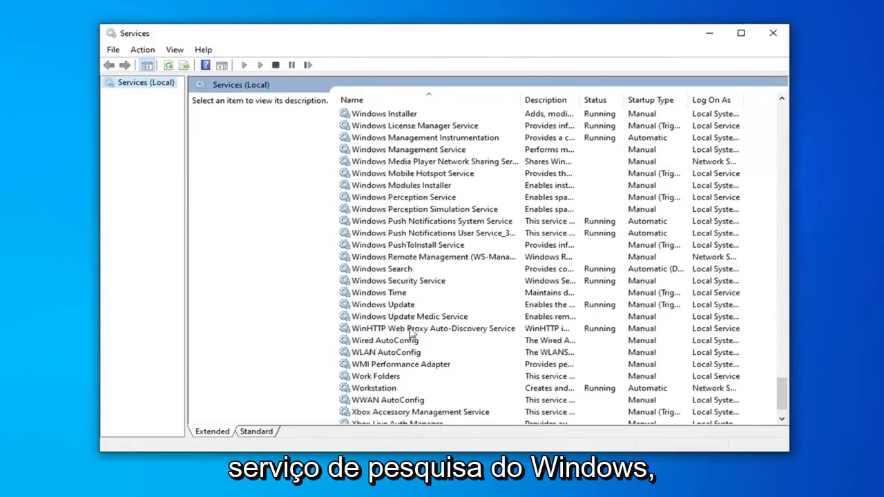
pyautogui.click(398, 271)
pyautogui.doubleClick(395, 271)
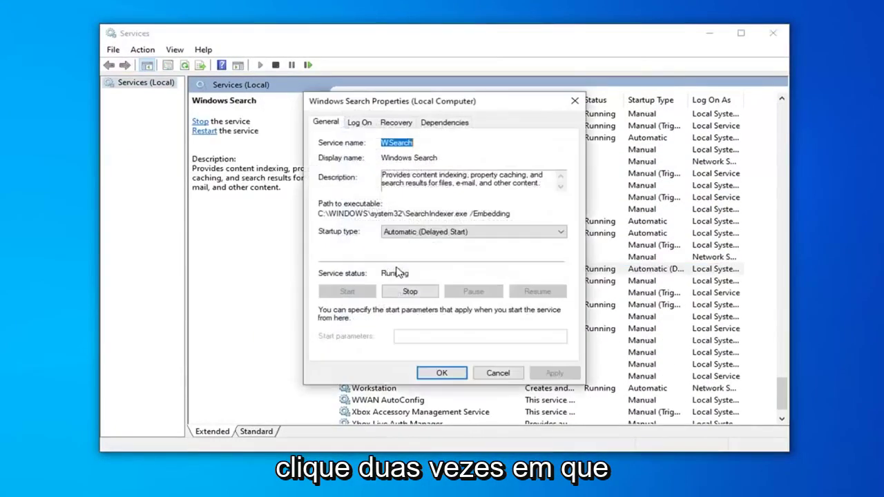
# Set the Windows Search startup type to Automatic (Delayed Start), apply it, and close the service windows and Task Manager
pyautogui.click(434, 235)
pyautogui.click(414, 252)
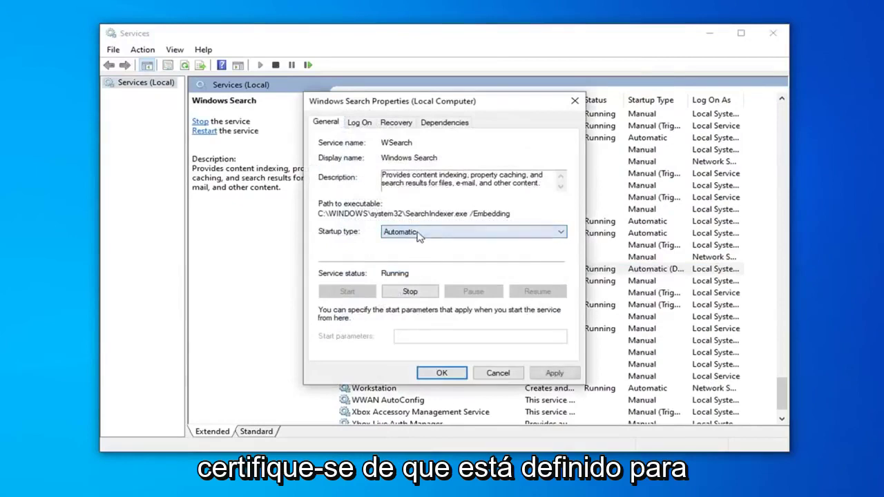
pyautogui.click(415, 233)
pyautogui.click(412, 243)
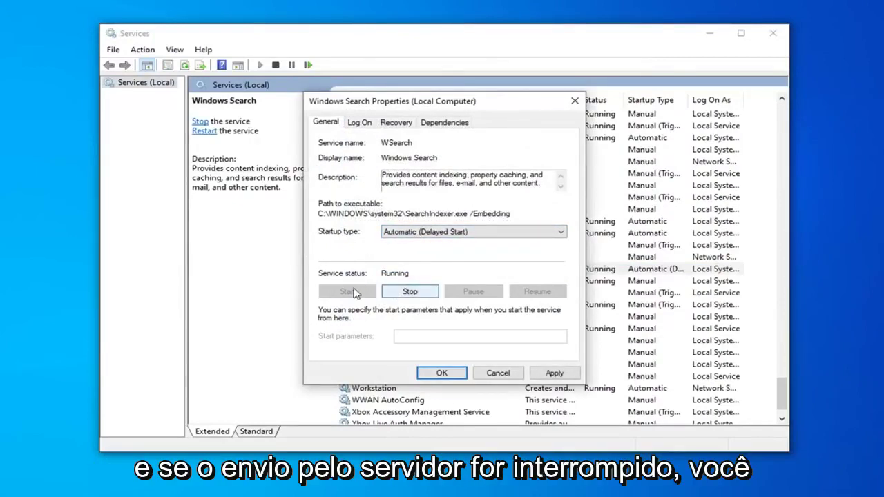
pyautogui.click(555, 373)
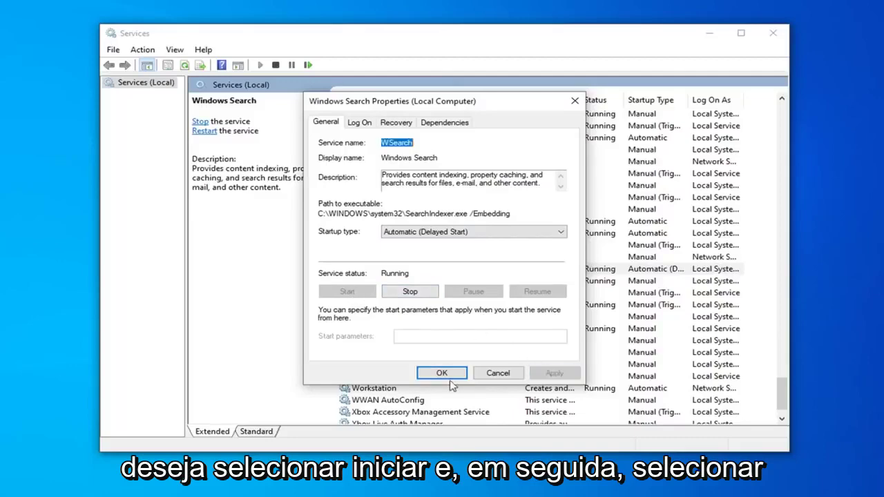
pyautogui.click(442, 374)
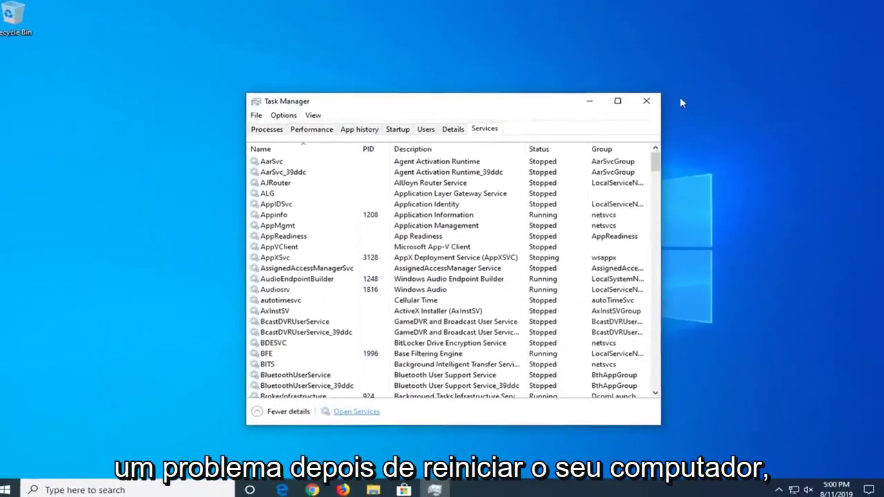
pyautogui.click(646, 102)
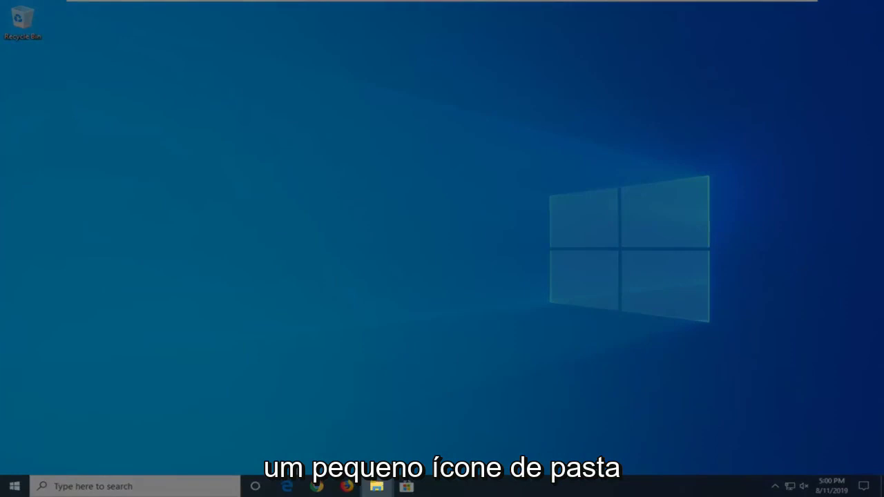
# Open File Explorer and go to Control Panel by entering its name as the address
pyautogui.click(378, 486)
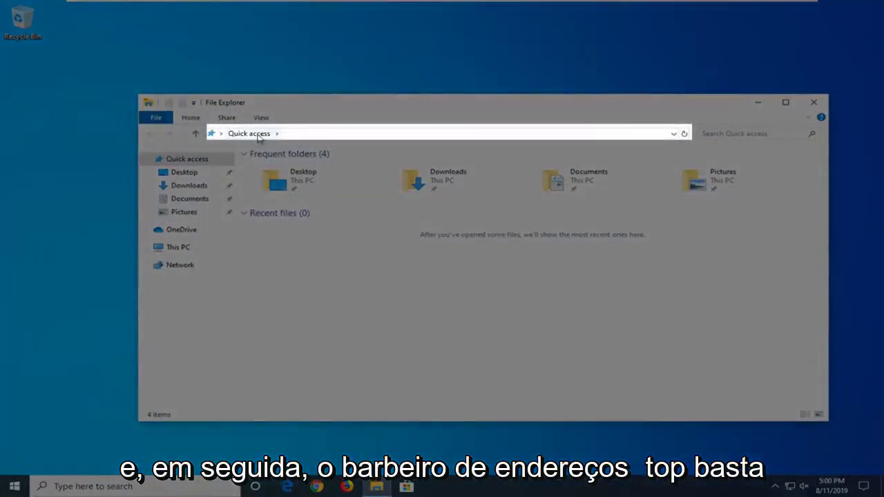
pyautogui.click(298, 136)
pyautogui.press('BackSpace')
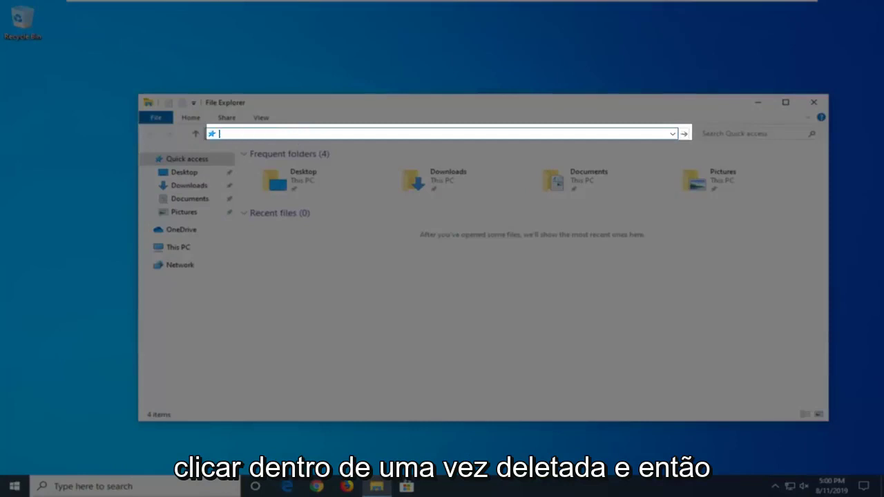
pyautogui.write('Com')
pyautogui.write('trol')
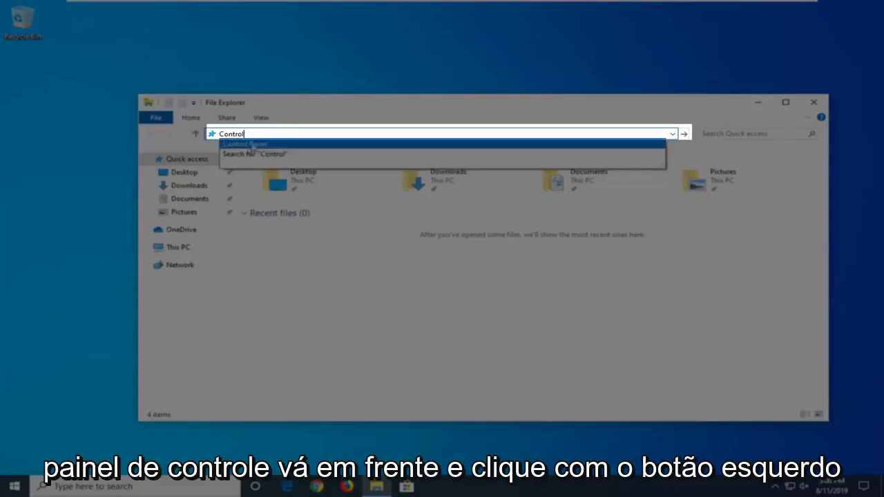
pyautogui.click(247, 145)
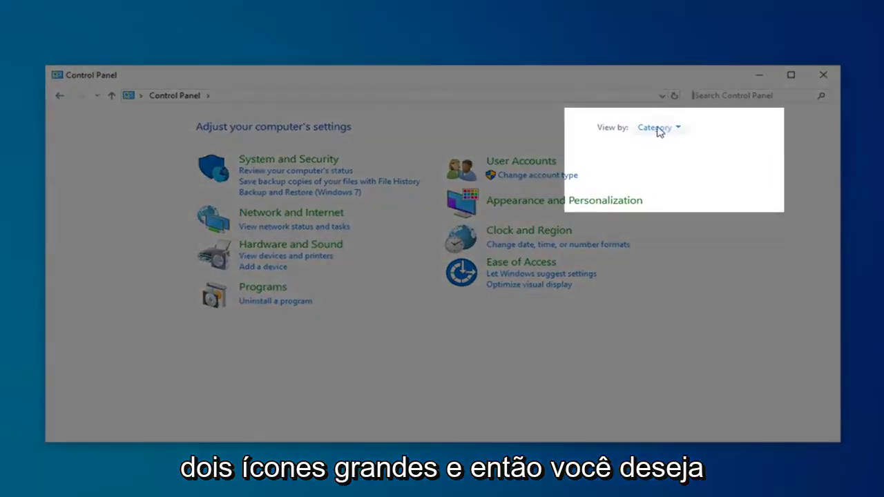
# Show the Control Panel items as Large icons and open Indexing Options
pyautogui.click(658, 128)
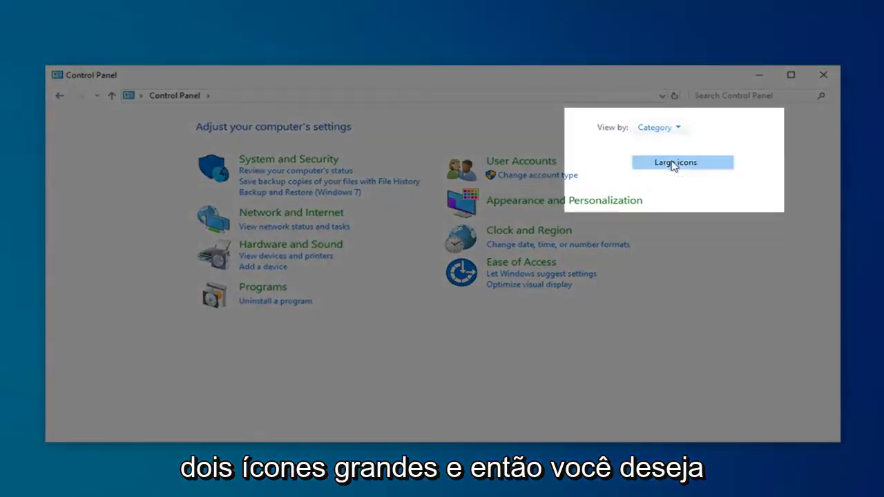
pyautogui.click(673, 164)
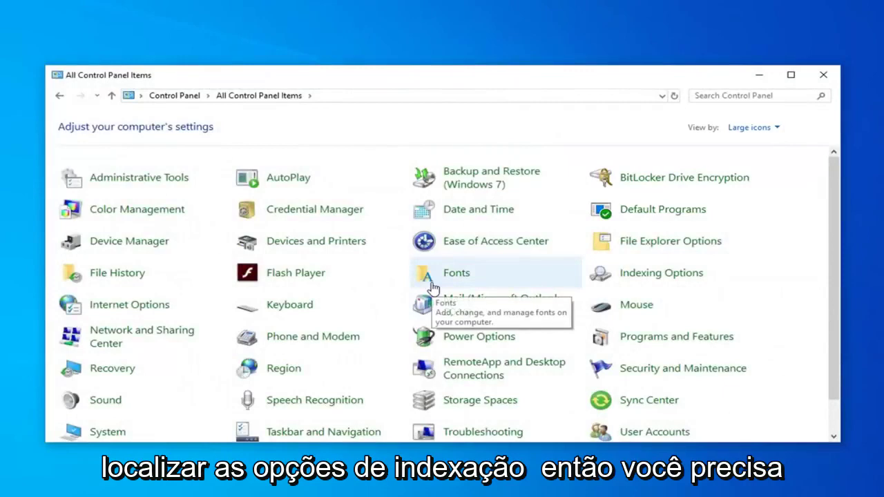
pyautogui.click(666, 277)
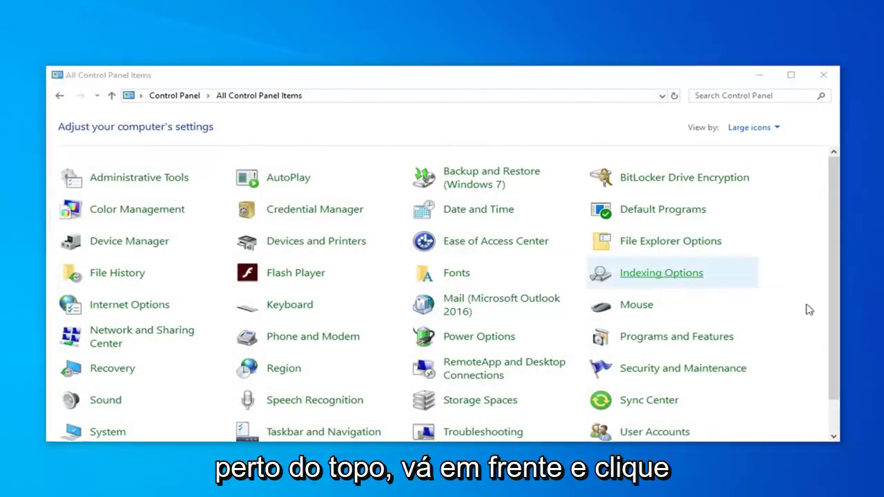
pyautogui.moveTo(259, 123); pyautogui.dragTo(383, 85)
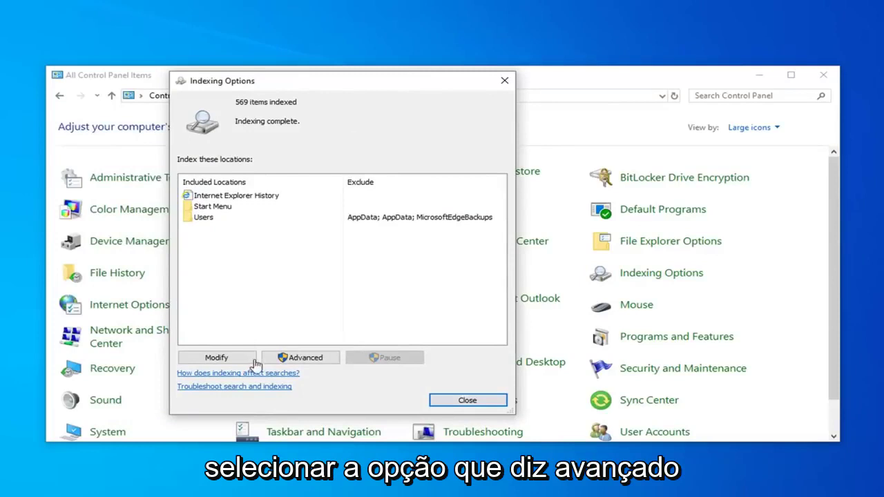
# Delete and rebuild the search index from the advanced indexing options, then close Indexing Options and Control Panel
pyautogui.click(301, 358)
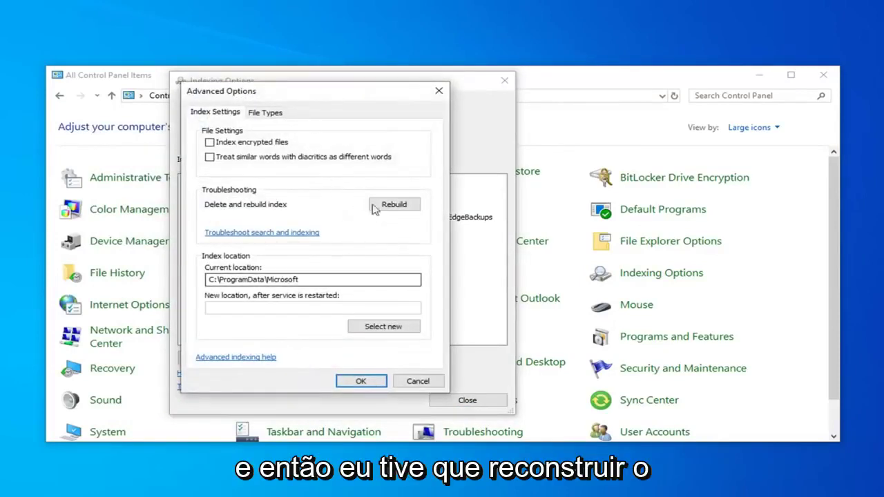
pyautogui.click(395, 204)
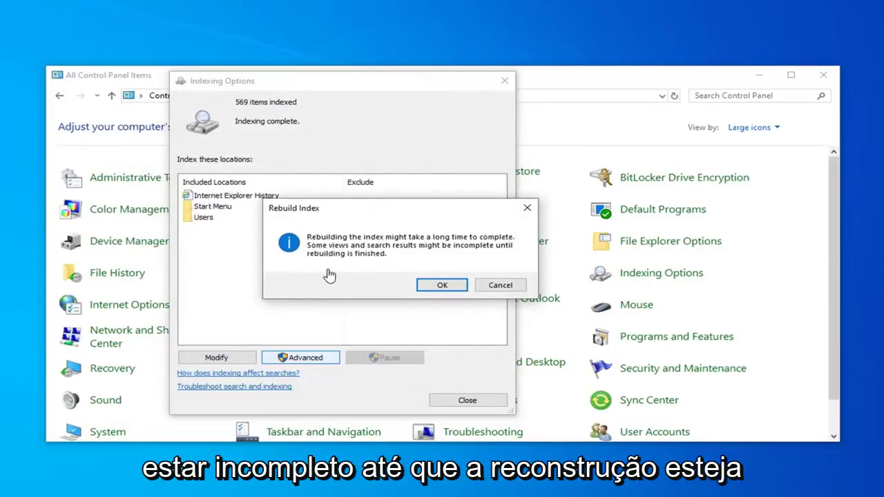
pyautogui.click(437, 287)
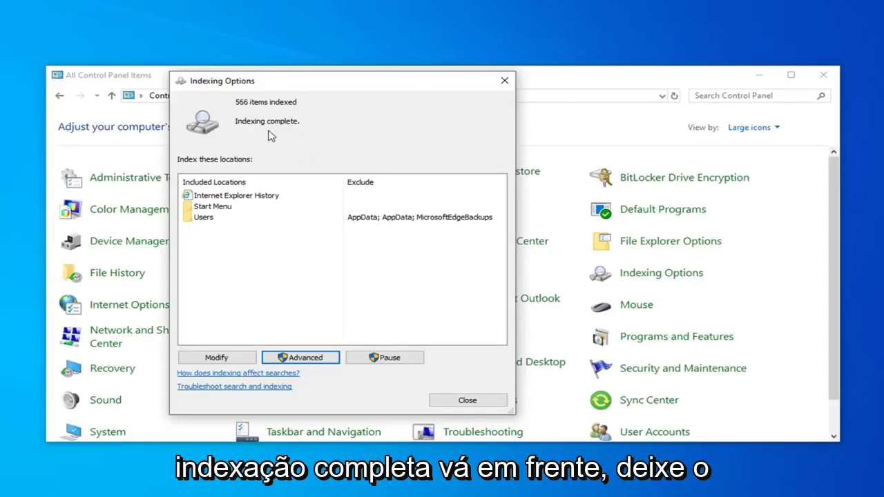
pyautogui.click(459, 401)
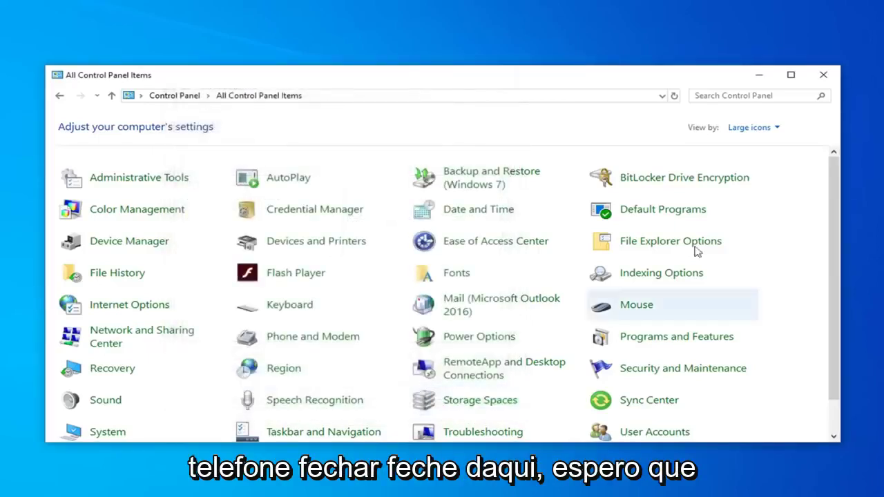
pyautogui.click(824, 77)
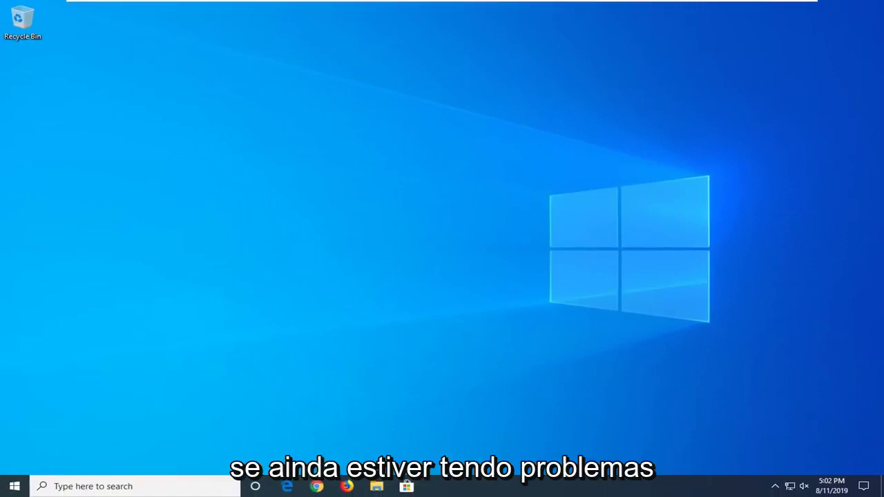
# Launch Windows PowerShell as administrator, allow it to make changes, and move its window toward the middle of the desktop
pyautogui.rightClick(7, 489)
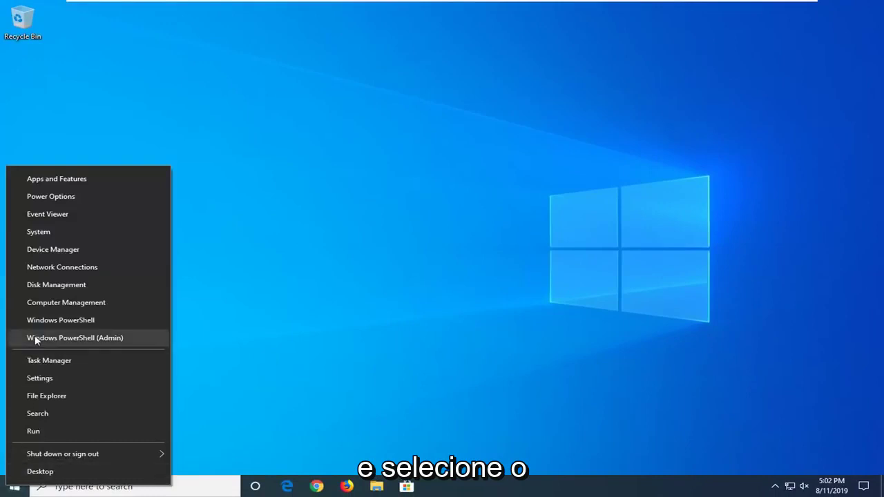
pyautogui.click(103, 338)
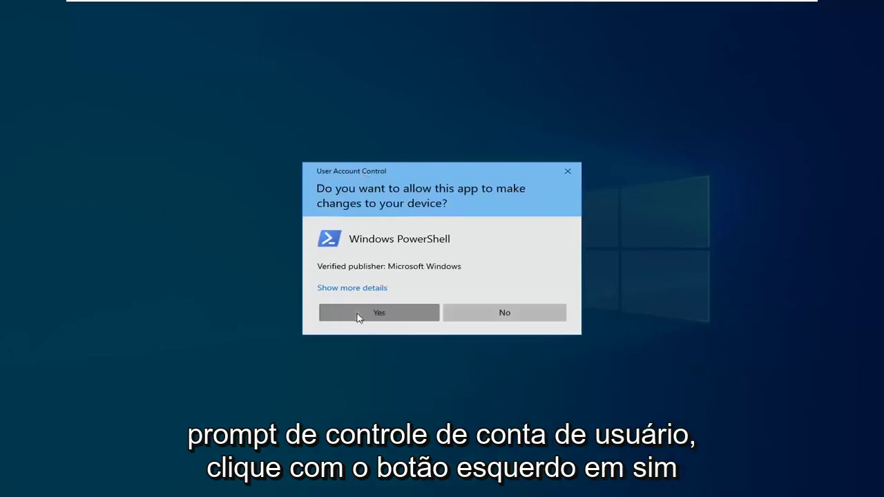
pyautogui.click(358, 316)
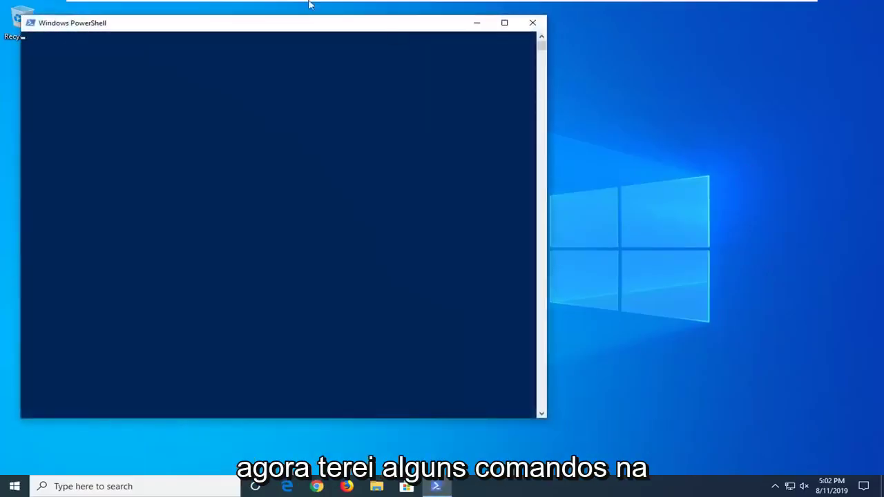
pyautogui.moveTo(282, 21); pyautogui.dragTo(416, 49)
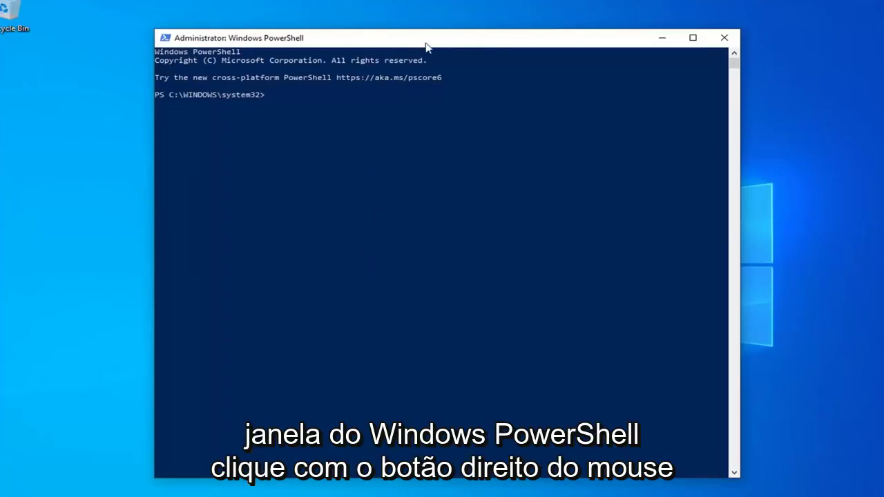
# Paste and run the command PowerShell -ExecutionPolicy Unrestricted
pyautogui.rightClick(486, 41)
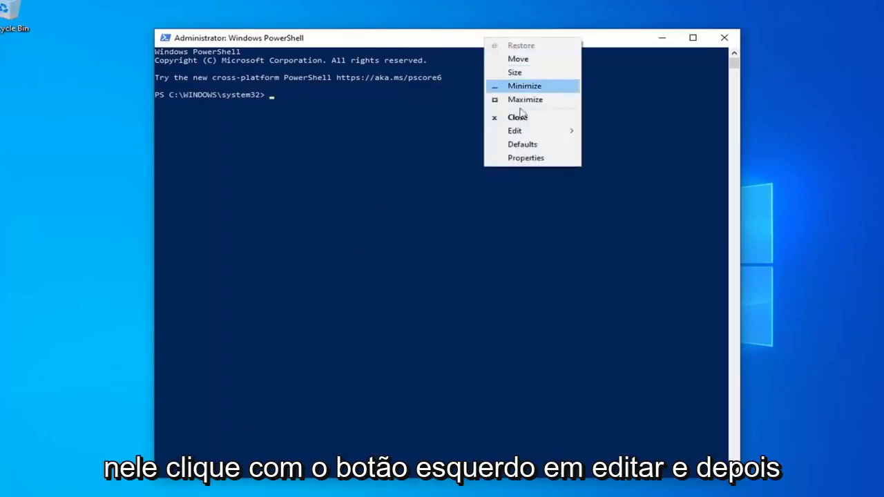
pyautogui.click(538, 132)
pyautogui.click(604, 158)
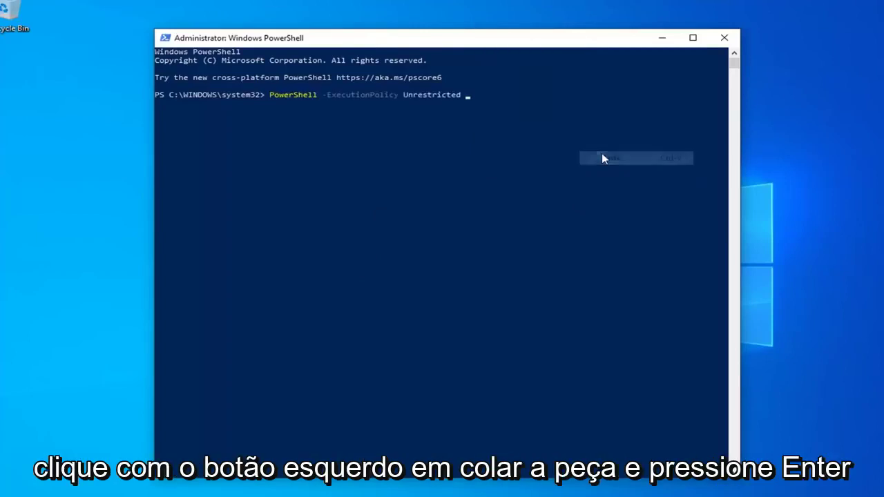
pyautogui.press('Return')
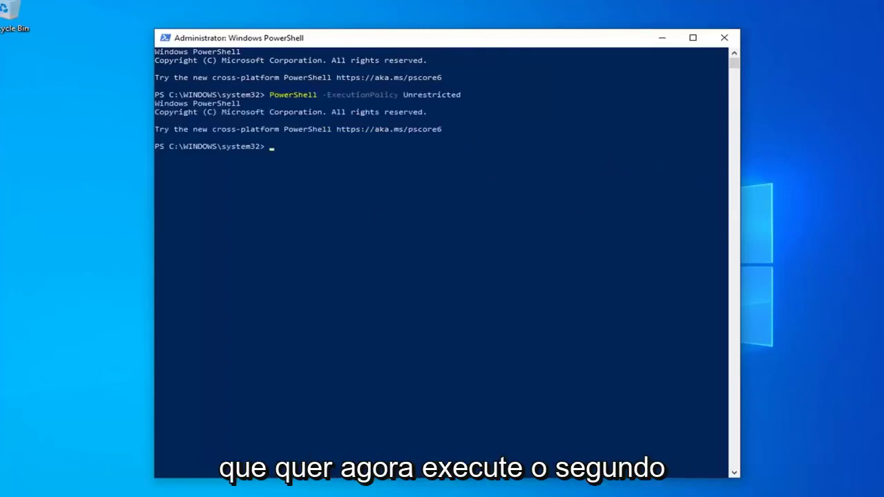
# Paste and run Get-AppXPackage -AllUsers |Where-Object {$_.InstallLocation -like "*SystemApps*"} | Foreach {Add-AppxPackage -DisableDevelopmentMode -Register "$($_.InstallLocation)\AppXManifest.xml"}
pyautogui.rightClick(387, 38)
pyautogui.moveTo(413, 130)
pyautogui.click(492, 154)
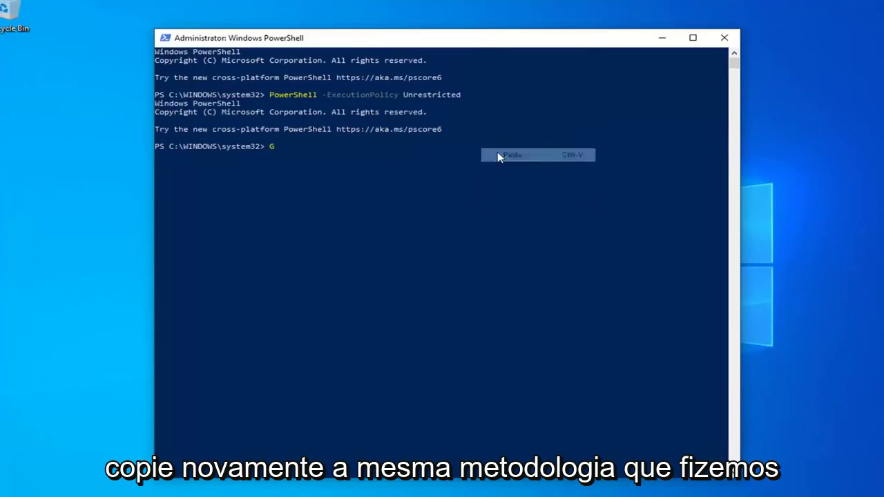
pyautogui.press('Return')
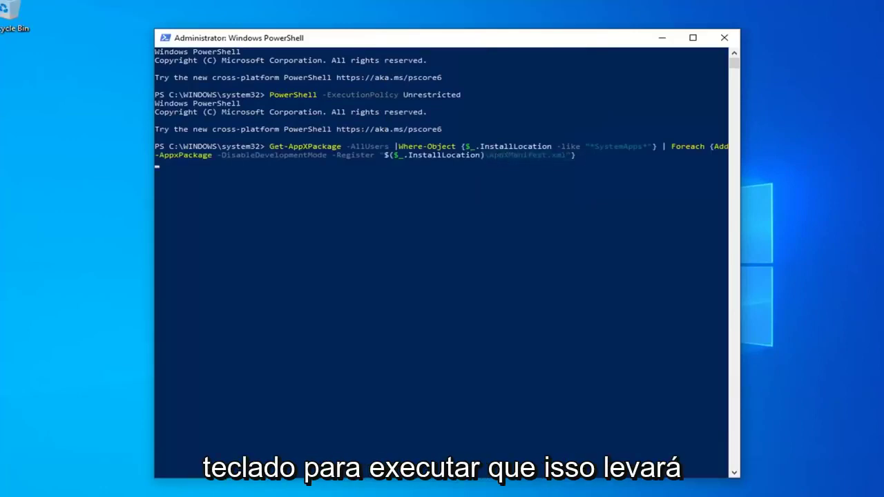
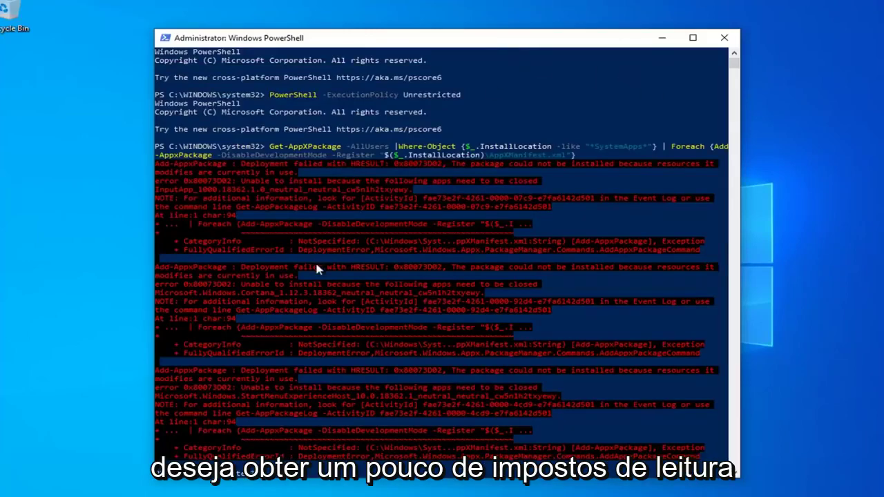
# Paste and run $manifest = (Get-AppxPackage Microsoft.WindowsStore).InstallLocation + '\AppxManifest.xml' ; Add-AppxPackage -DisableDevelopmentMode -Register $manifest
pyautogui.scroll(-3, 316, 272)
pyautogui.scroll(3, 410, 214)
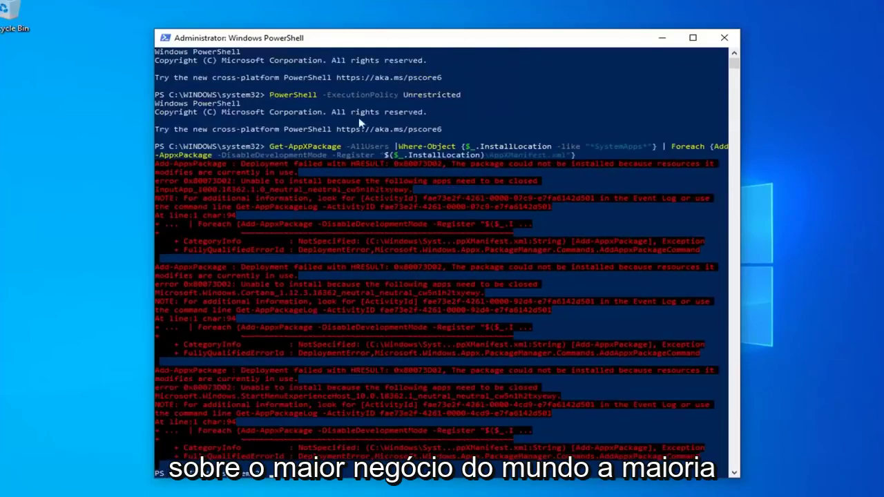
pyautogui.scroll(-3, 325, 169)
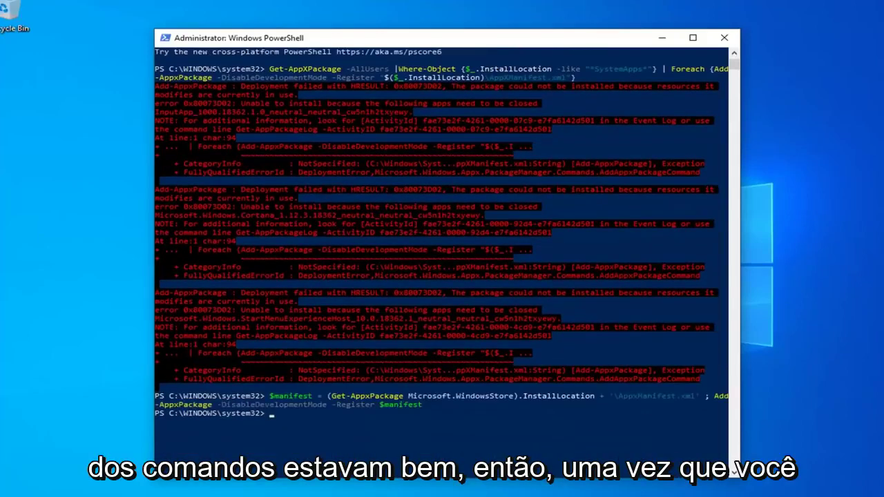
# Paste and run the command C:\Windows\System32\ctfmon.exe, then close the PowerShell window
pyautogui.rightClick(423, 45)
pyautogui.moveTo(458, 132)
pyautogui.click(553, 162)
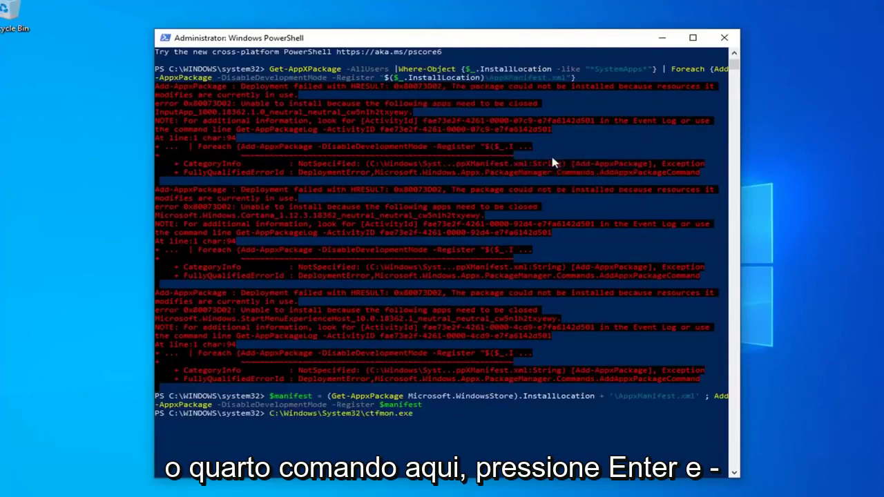
pyautogui.press('Return')
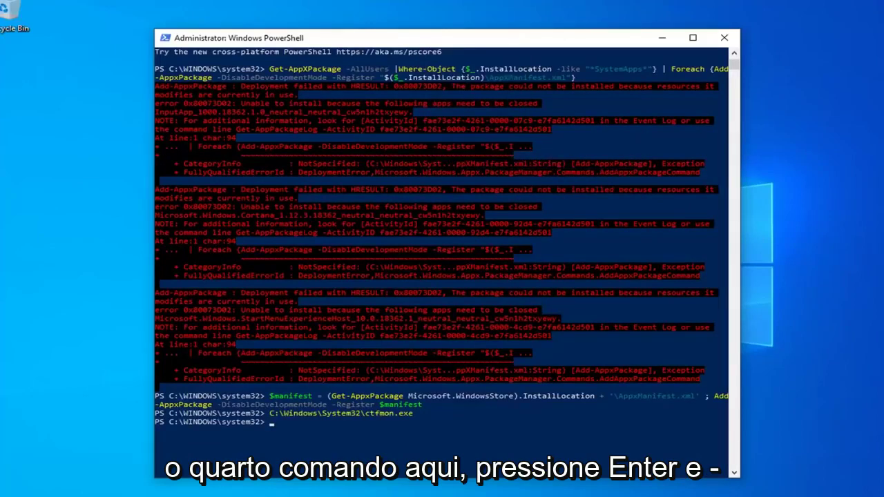
pyautogui.click(724, 37)
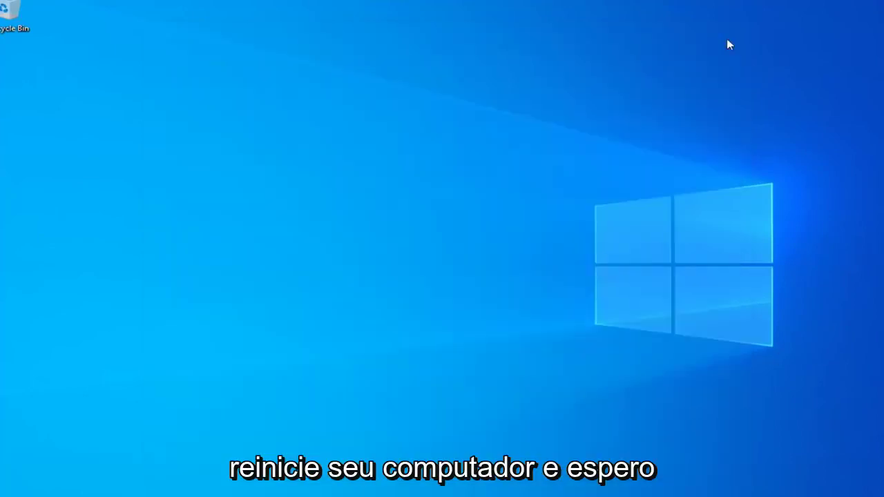